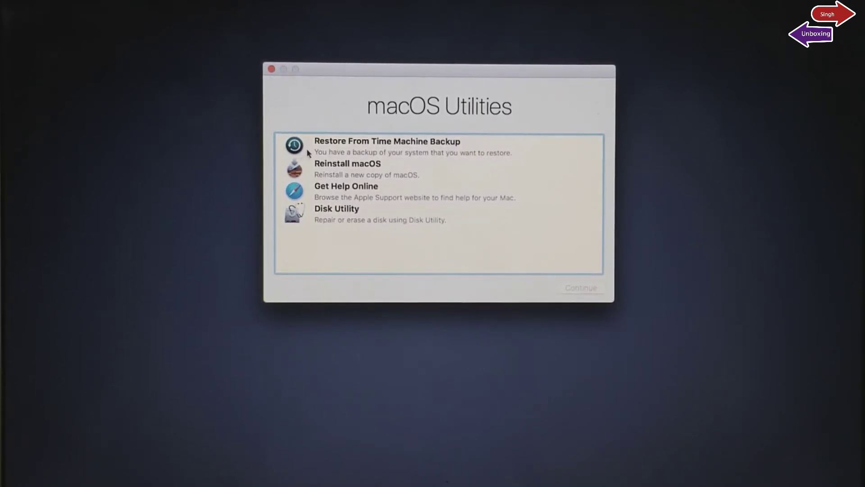
# Step: Launch Disk Utility and select the internal Macintosh HD volume to view its details
pyautogui.click(334, 210)
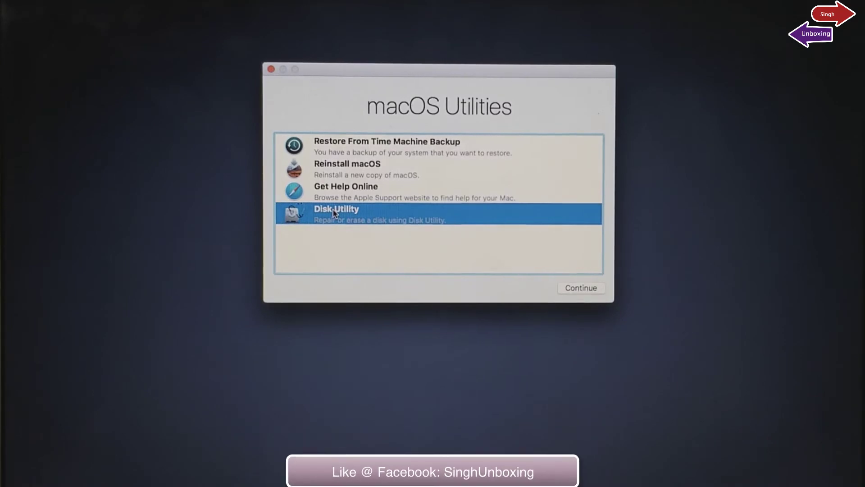
pyautogui.doubleClick(334, 213)
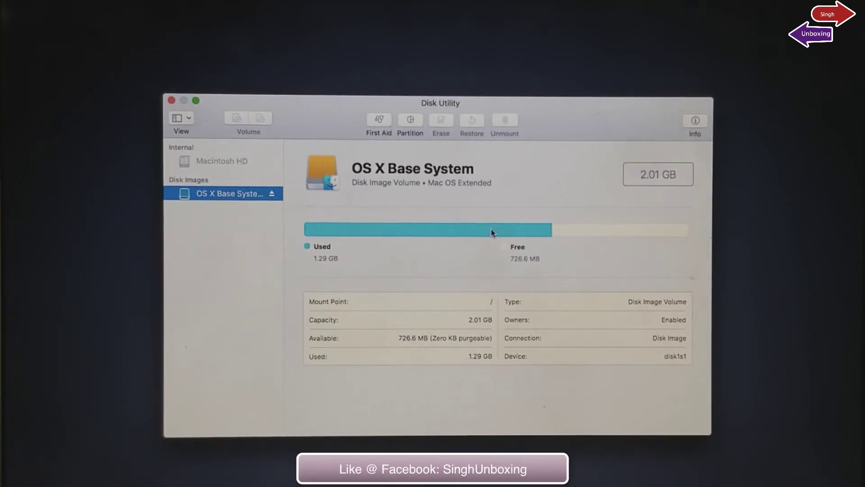
pyautogui.click(248, 161)
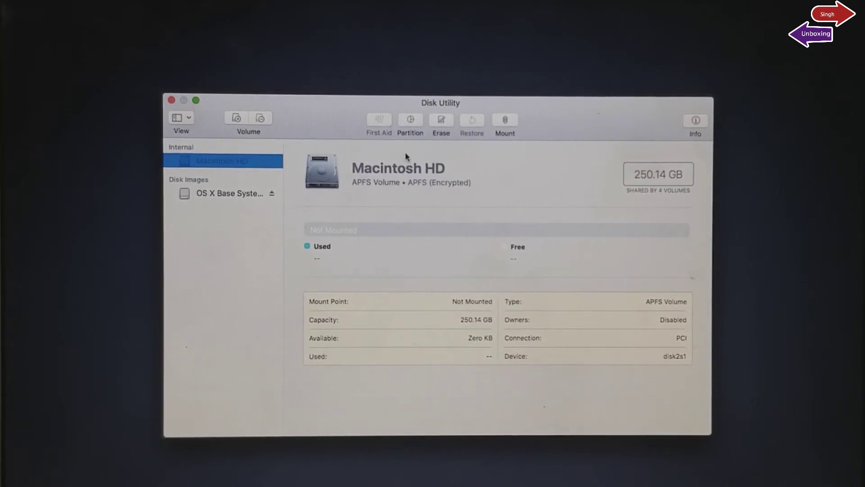
pyautogui.click(444, 128)
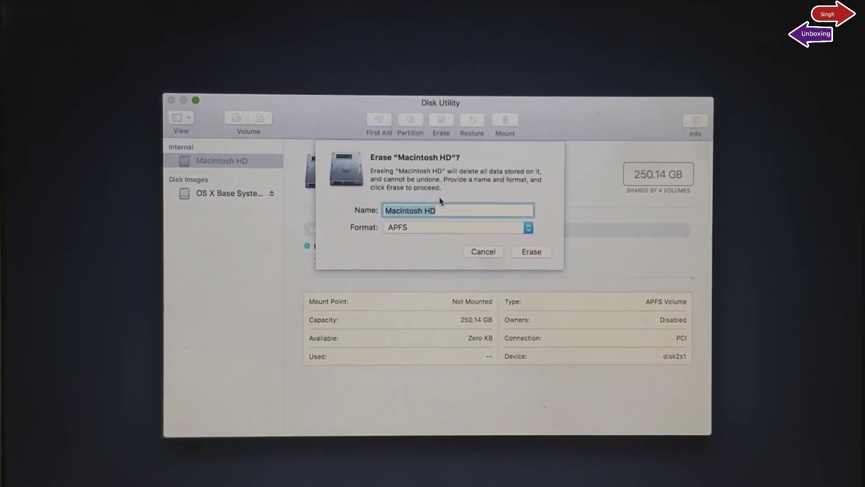
pyautogui.click(436, 229)
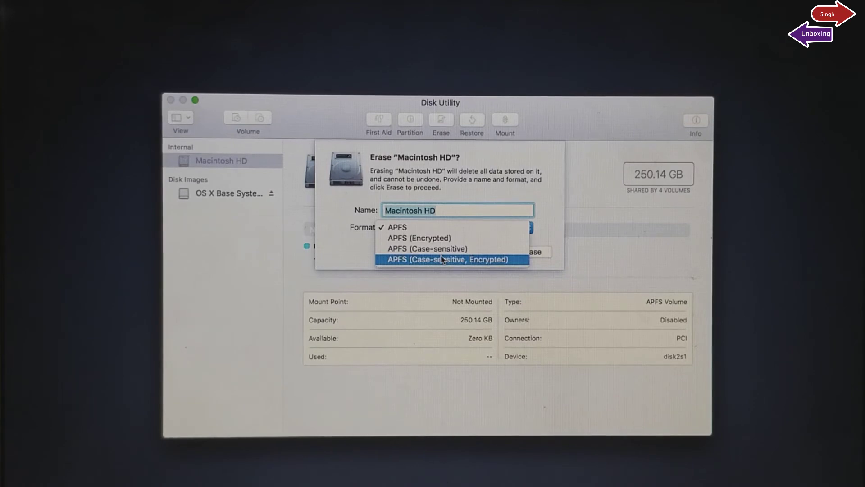
pyautogui.click(350, 233)
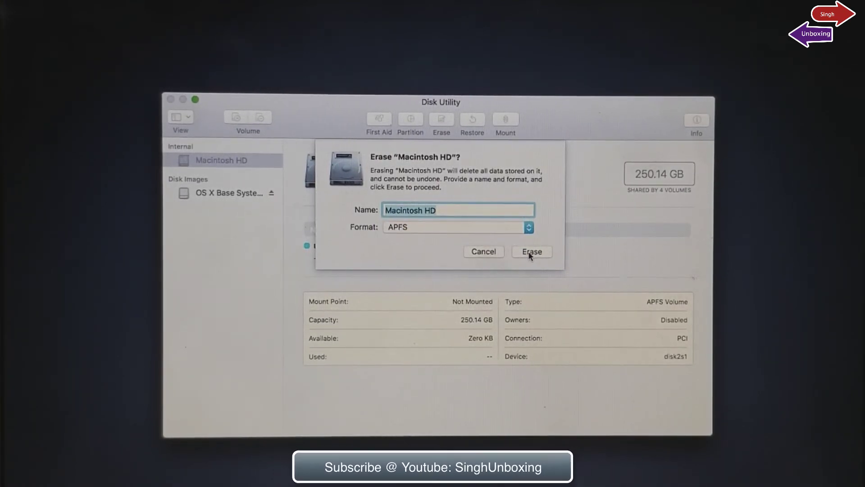
pyautogui.click(493, 252)
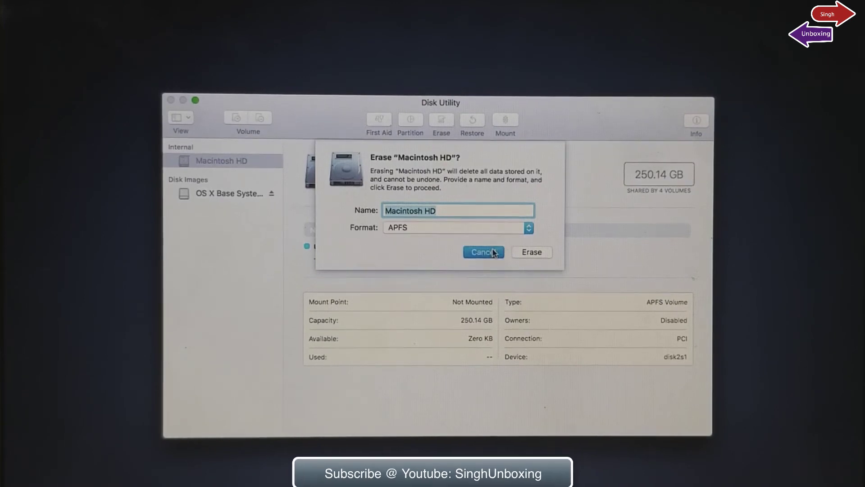
# Step: Close Disk Utility and start Reinstall macOS to open the High Sierra installer
pyautogui.click(171, 101)
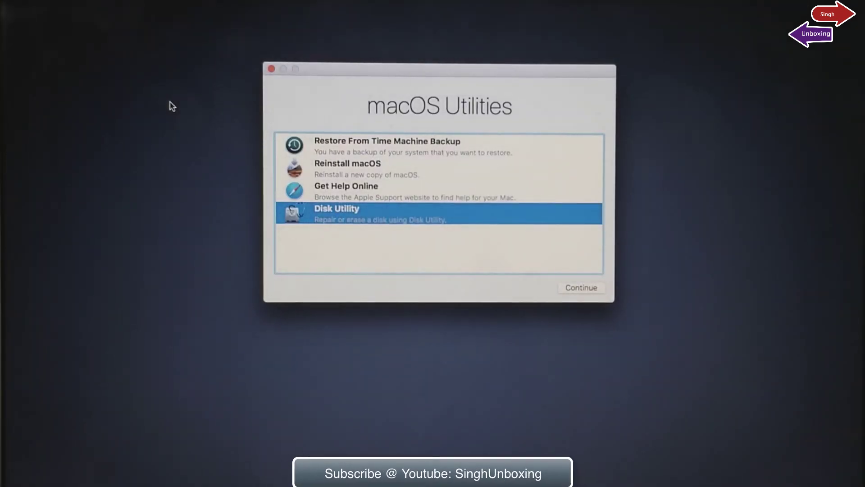
pyautogui.click(311, 171)
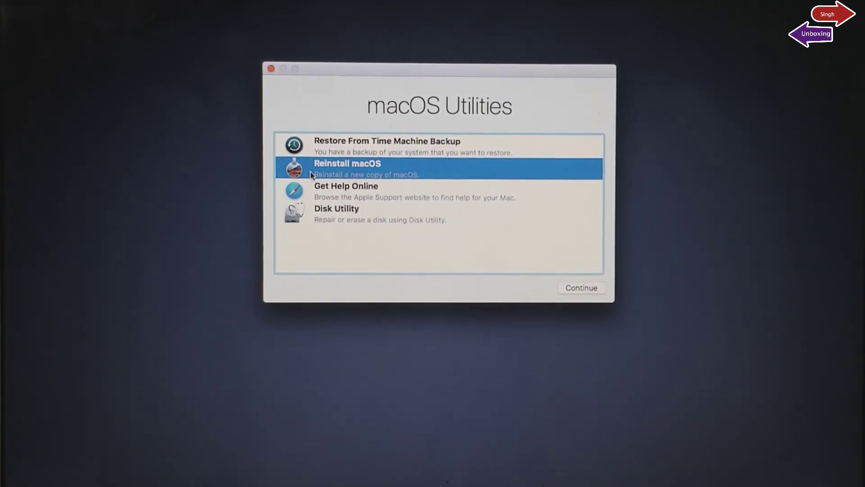
pyautogui.click(581, 290)
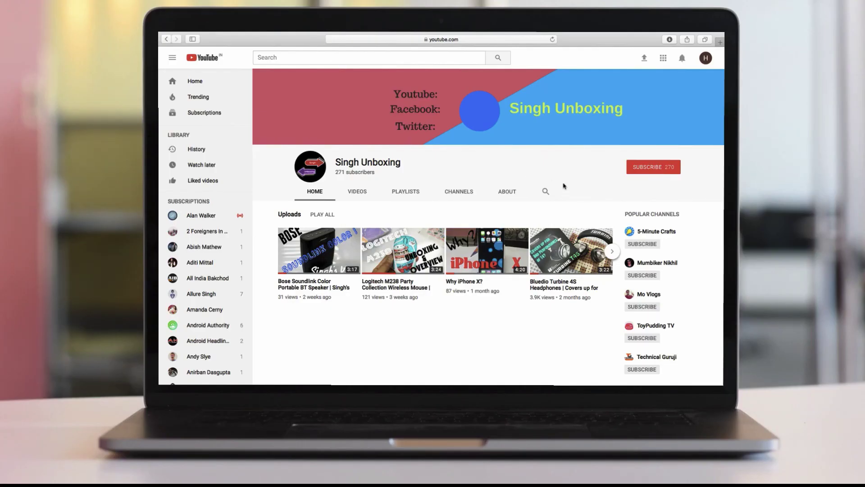
# Step: Subscribe to the Singh Unboxing channel and turn on its upload notifications
pyautogui.click(656, 174)
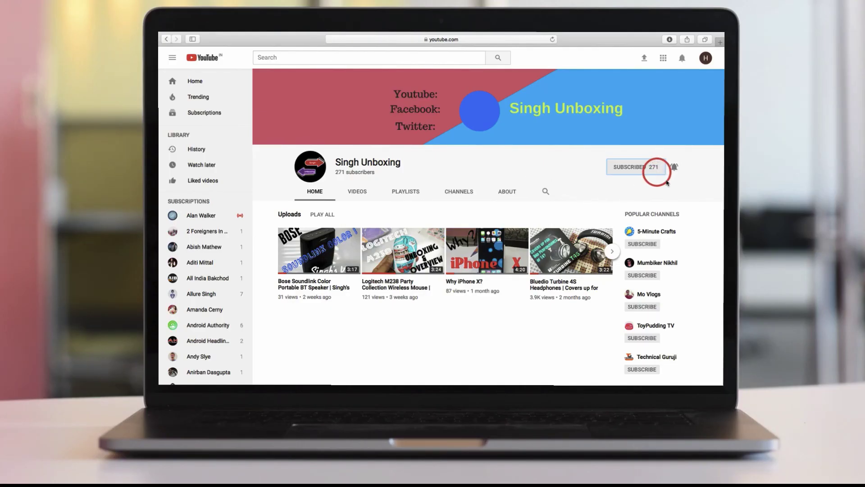
pyautogui.click(674, 167)
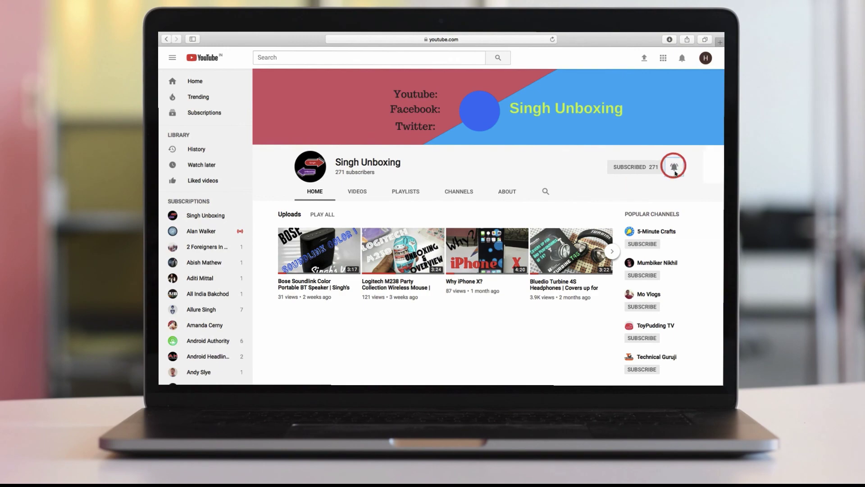